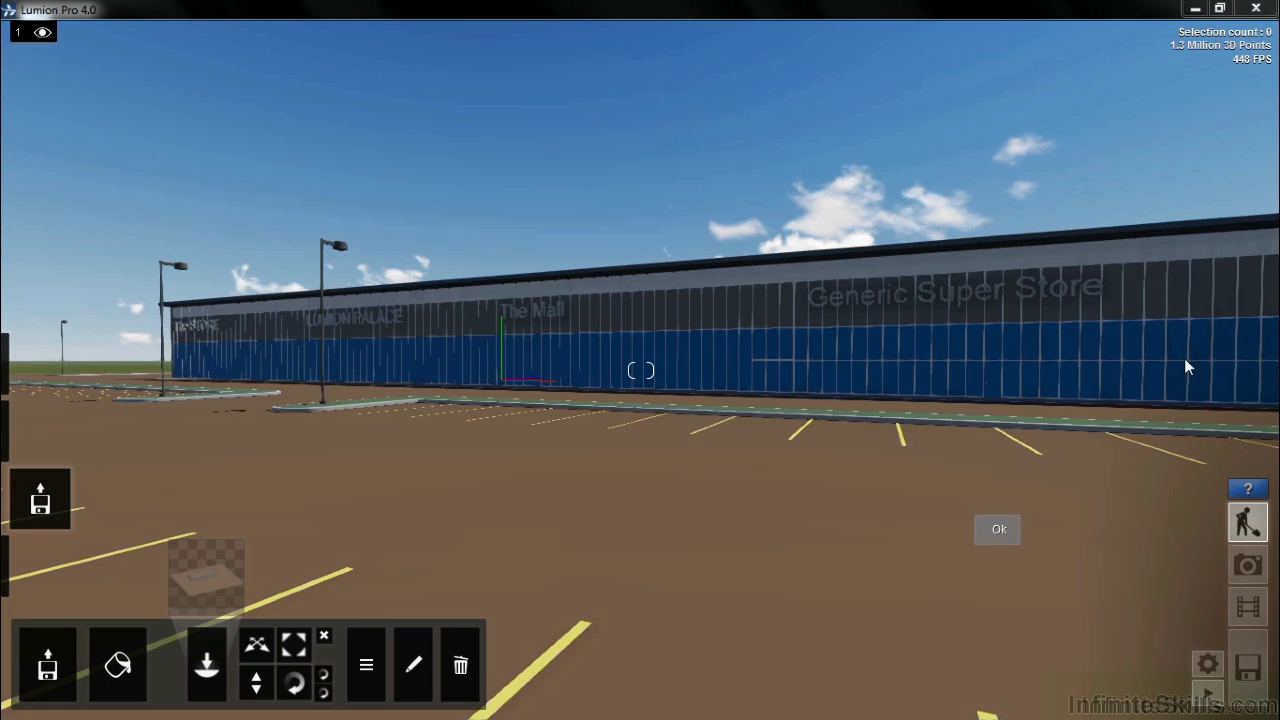
Start recording a flythrough clip in the first movie slot and capture the current parking lot view as its first keyframe
left_click(1247, 609)
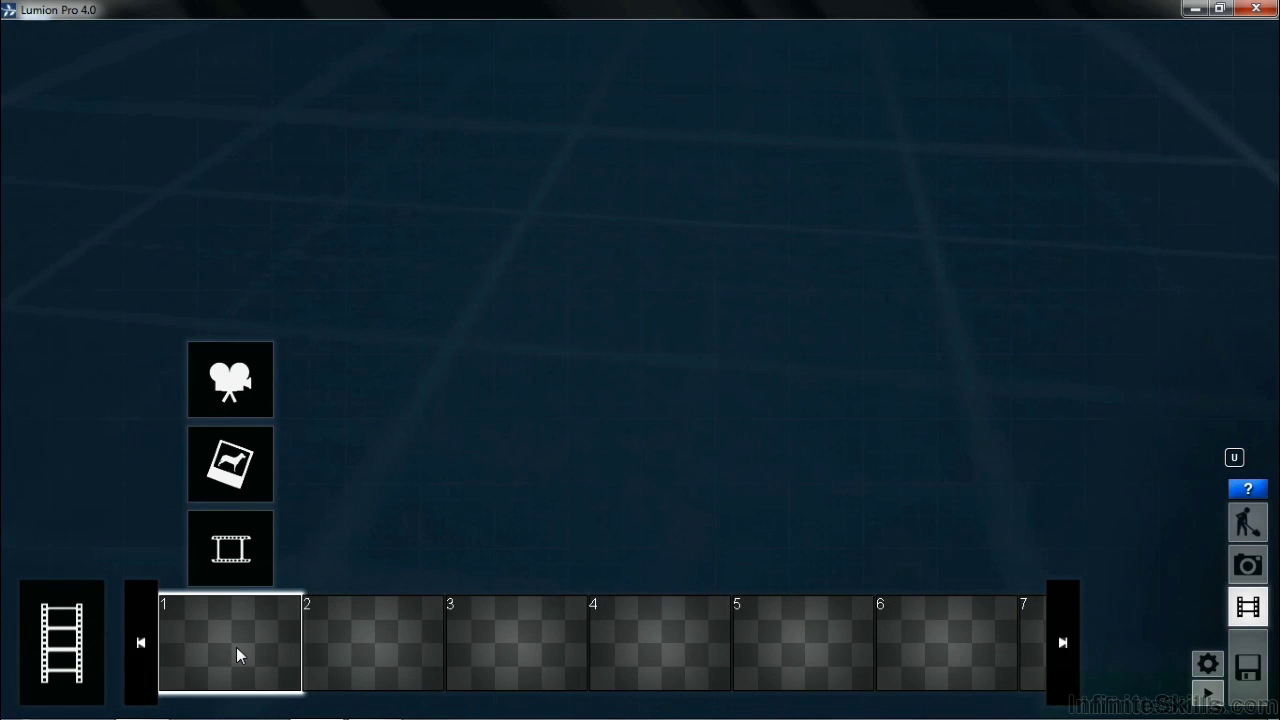
left_click(240, 380)
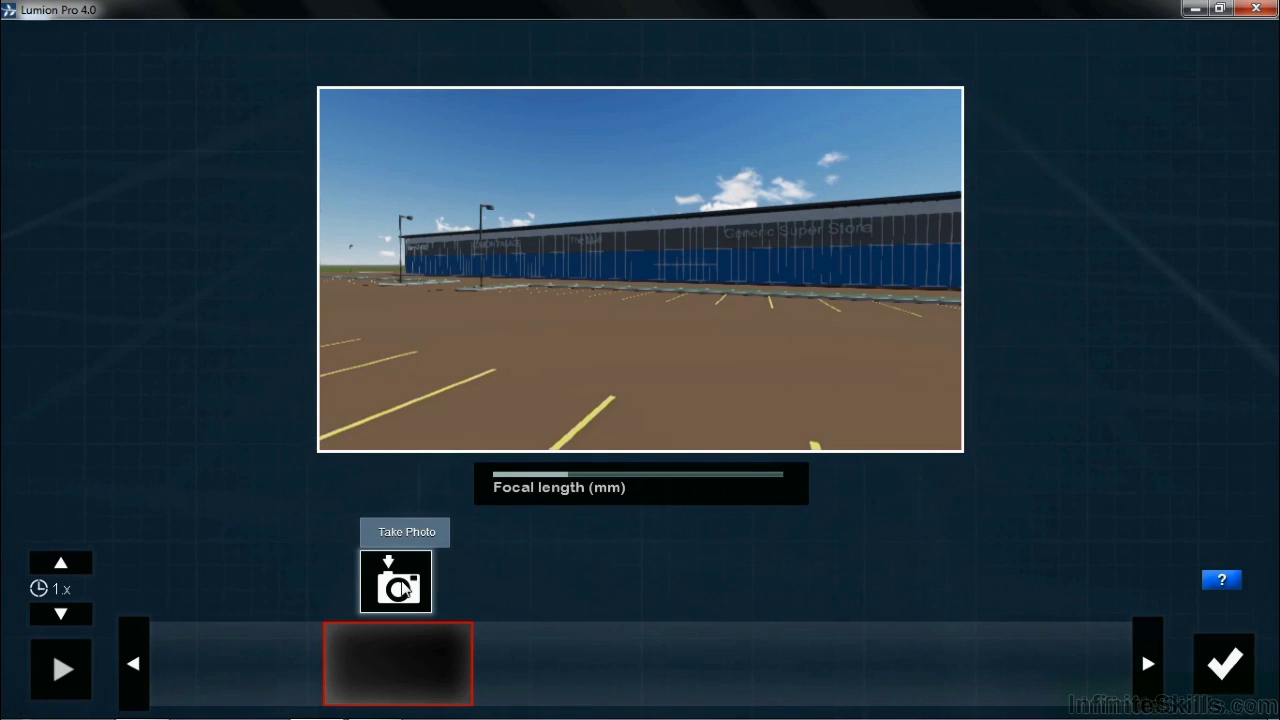
left_click(402, 590)
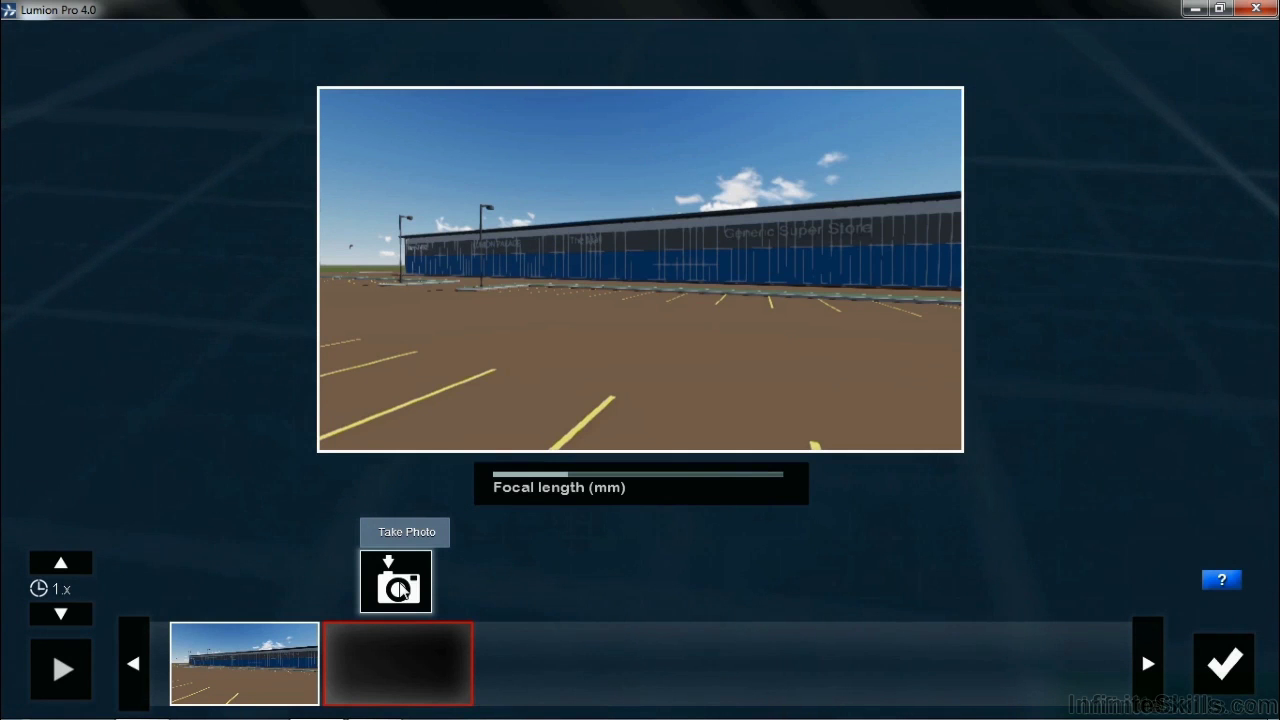
Capture a second keyframe facing the whole storefront head-on, with the lamp post on the green island in front
key("a")
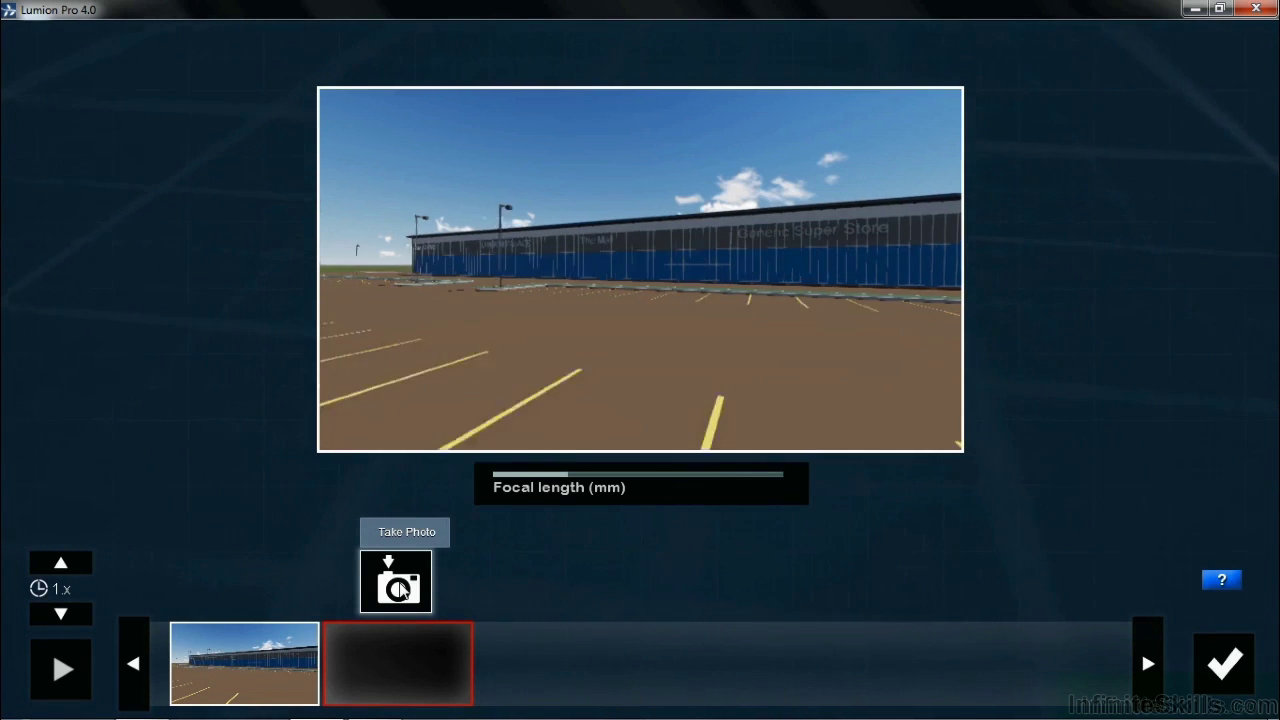
key("a")
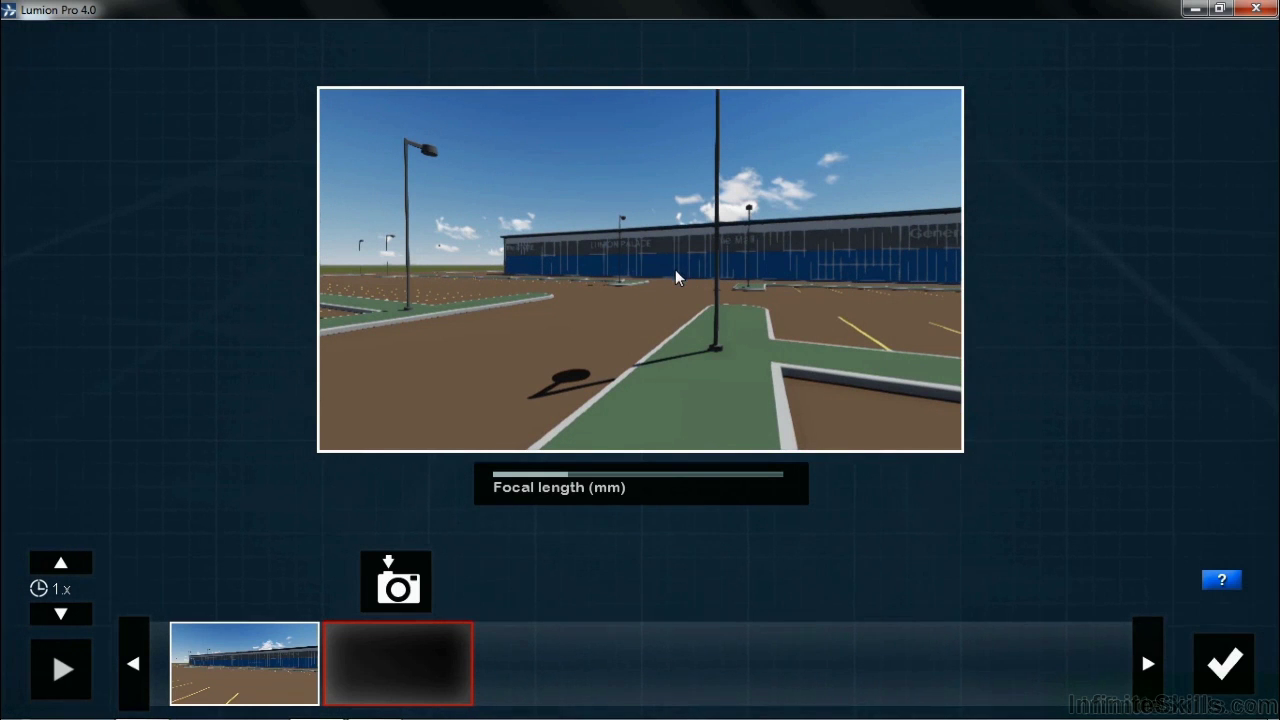
right_click_drag(676, 277, 689, 323)
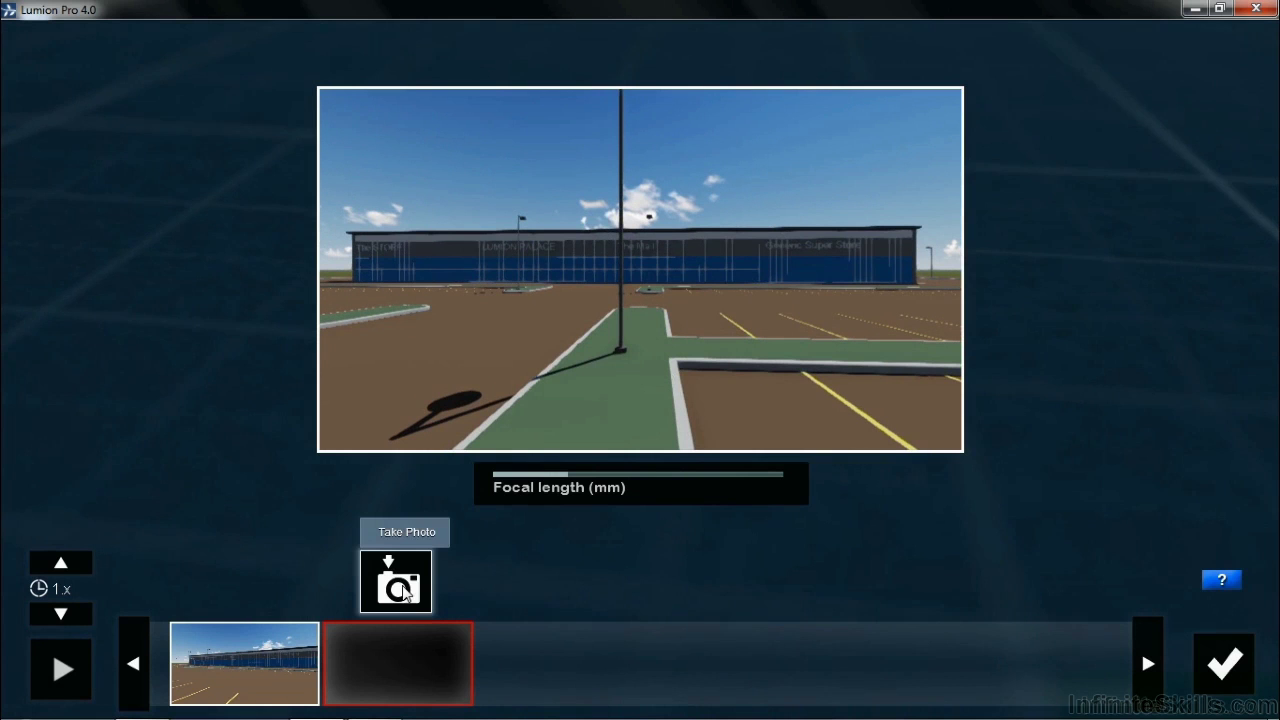
left_click(430, 585)
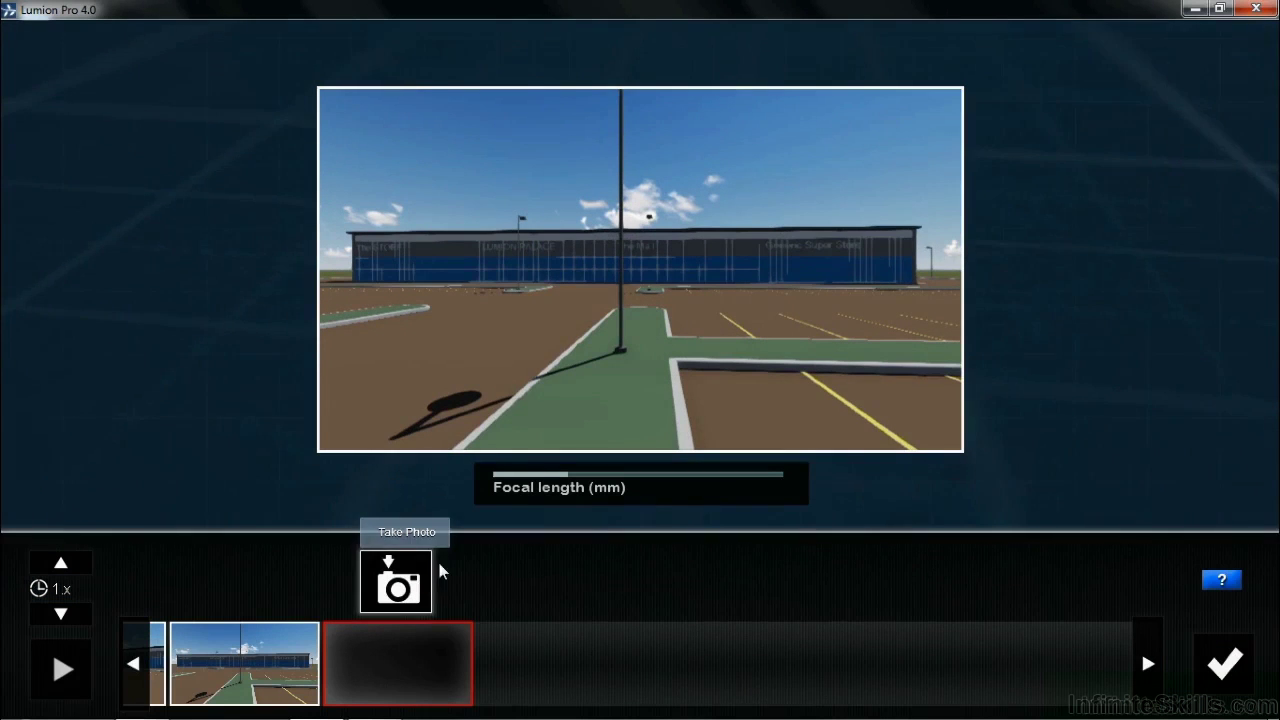
Capture a third keyframe farther along the parking lot, angled back so the full storefront is in frame
key("a")
key("a")
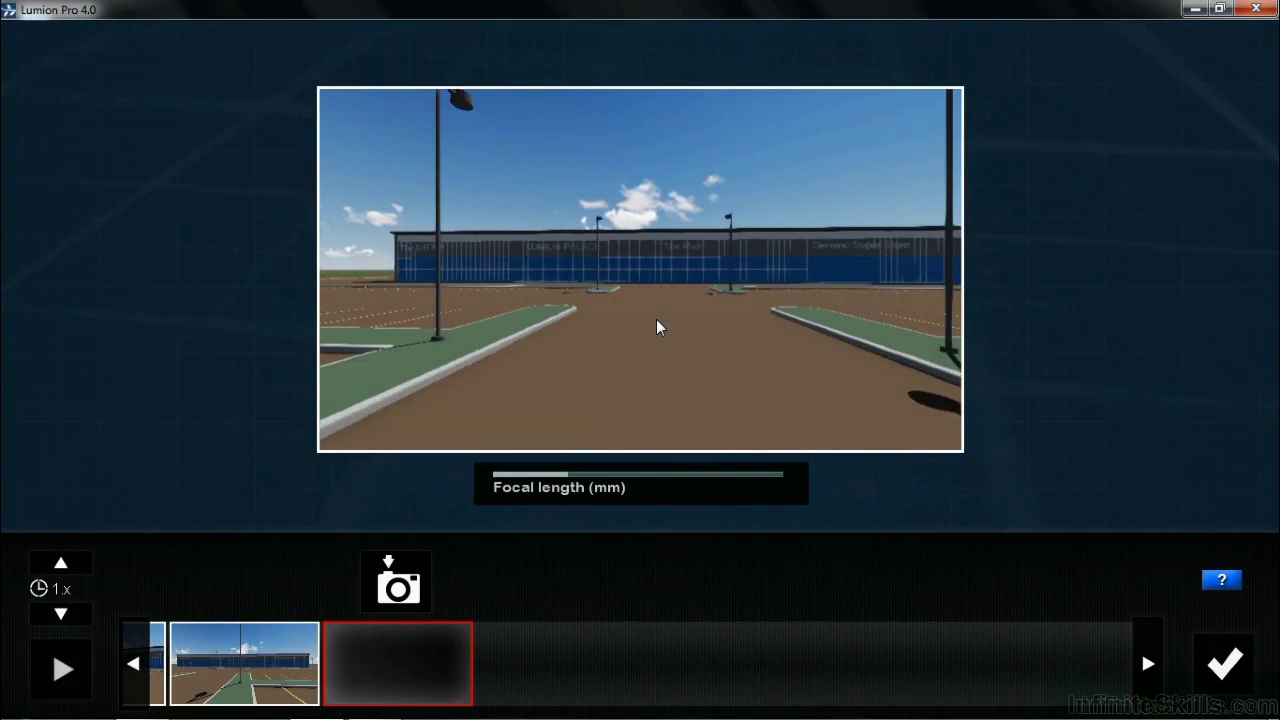
key("a")
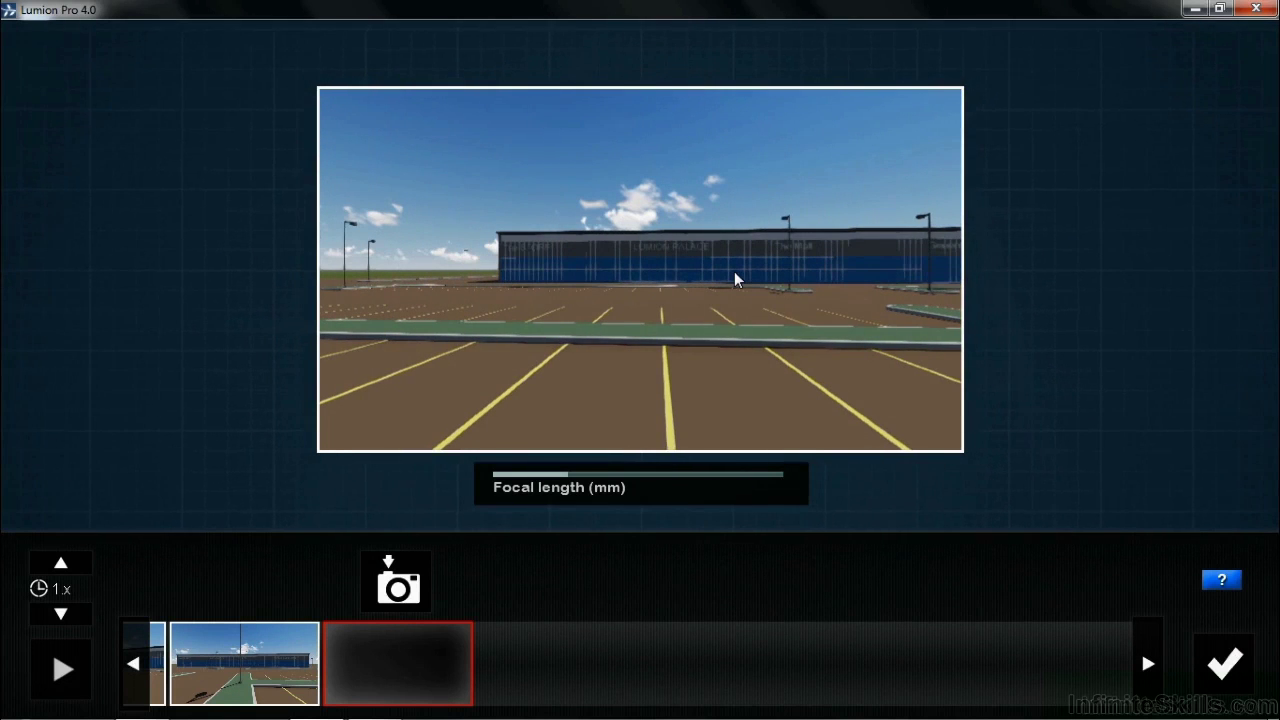
mouse_move(737, 280)
right_mouse_down()
mouse_move(637, 271)
mouse_move(733, 283)
right_mouse_up()
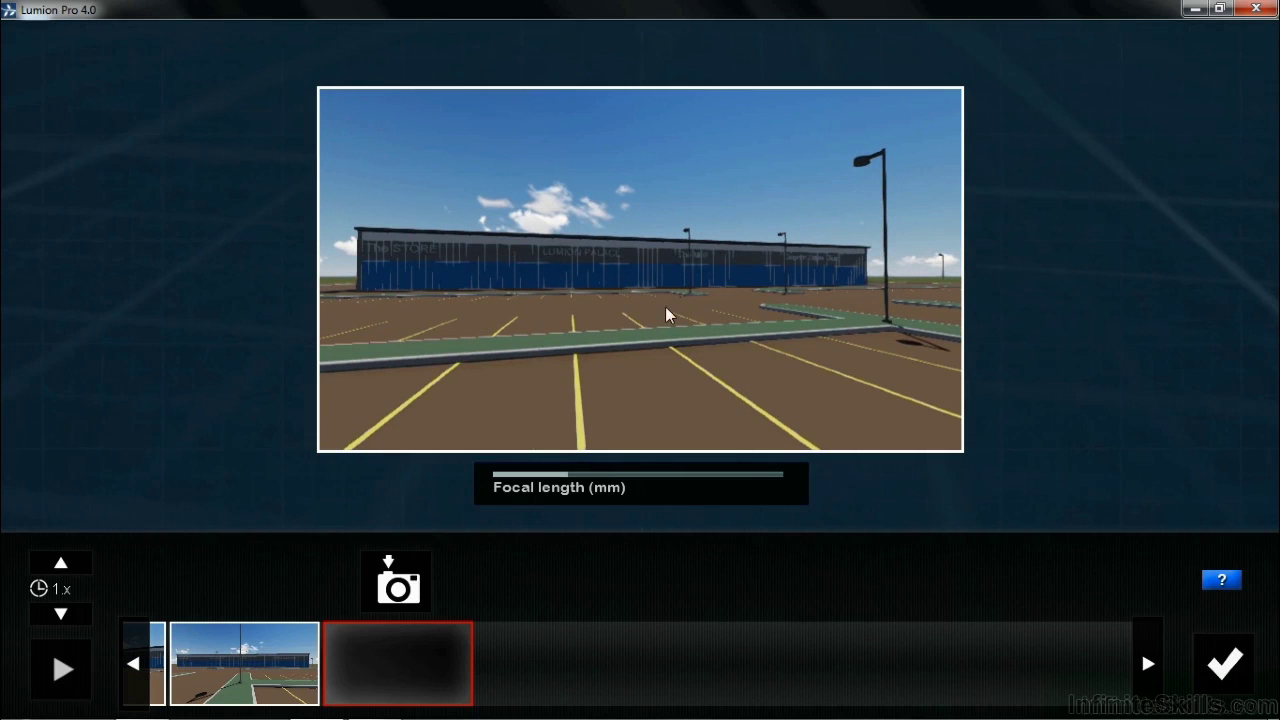
left_click(410, 588)
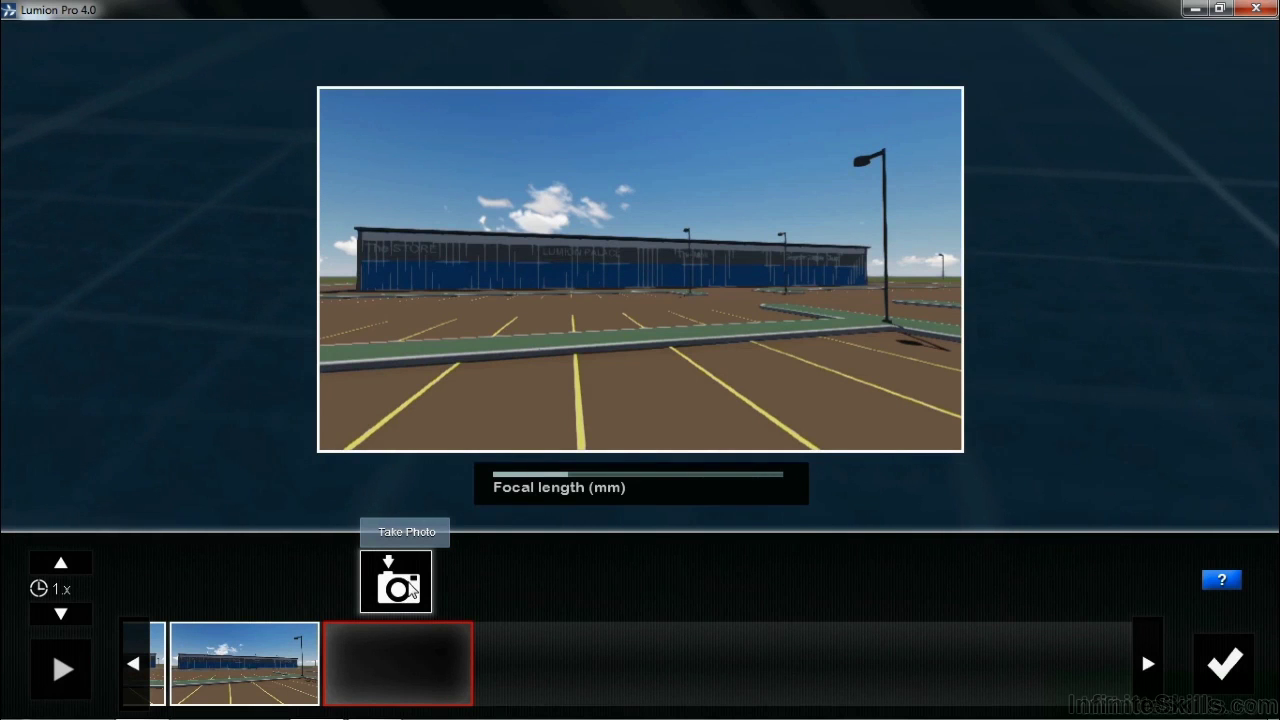
Capture a fourth keyframe past The Store end, looking along the facade from beyond the lamp post island
key("a")
key("a")
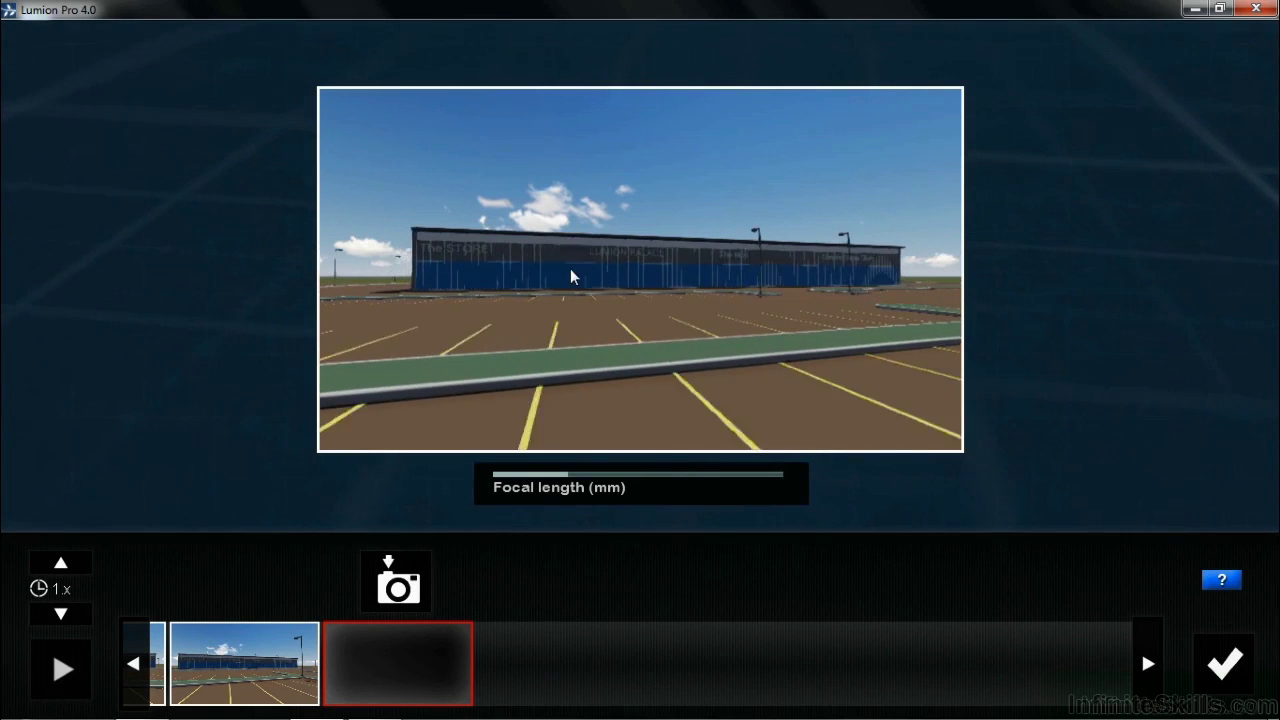
key("a")
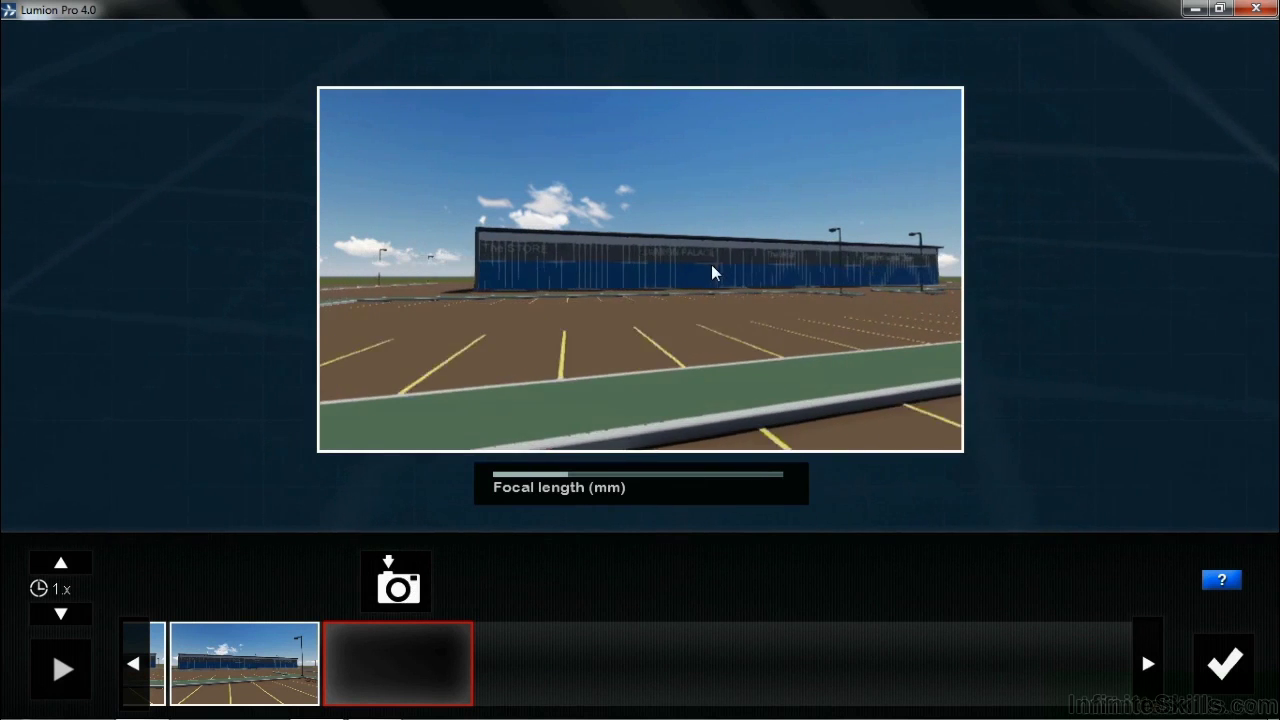
key("a")
mouse_move(729, 274)
right_mouse_down()
mouse_move(706, 274)
mouse_move(738, 278)
right_mouse_up()
key("a")
key("a")
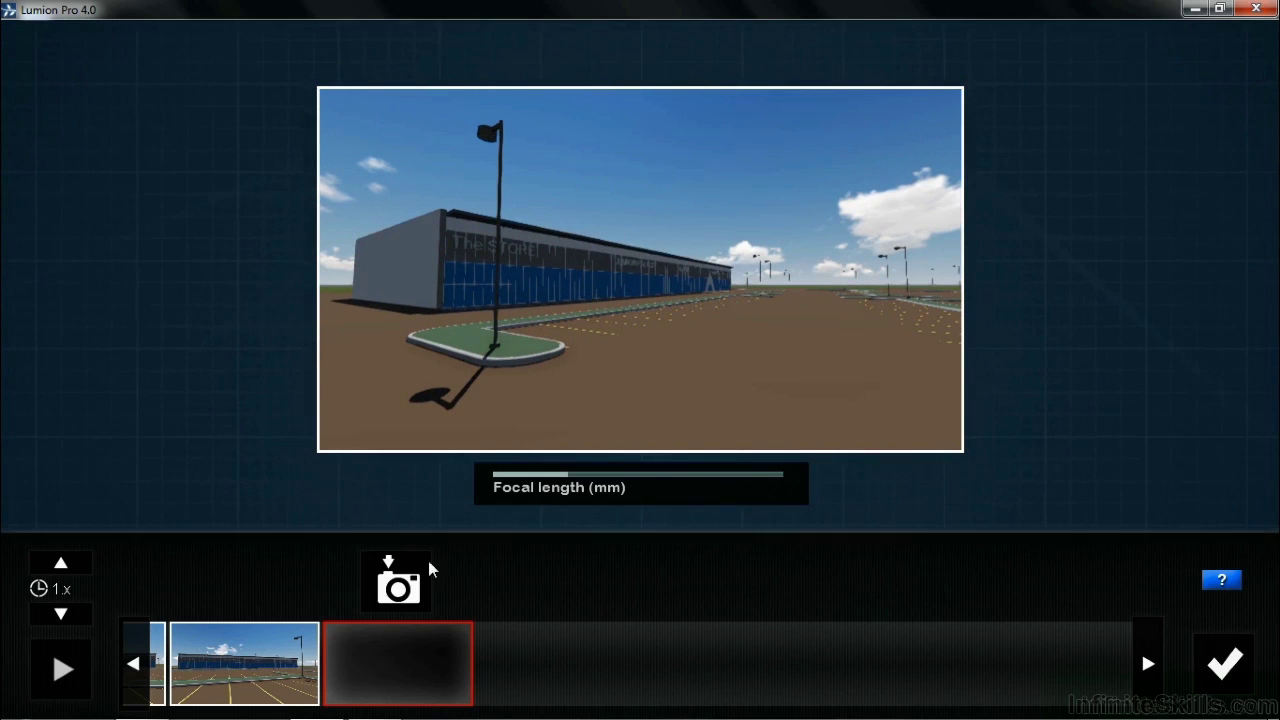
left_click(407, 596)
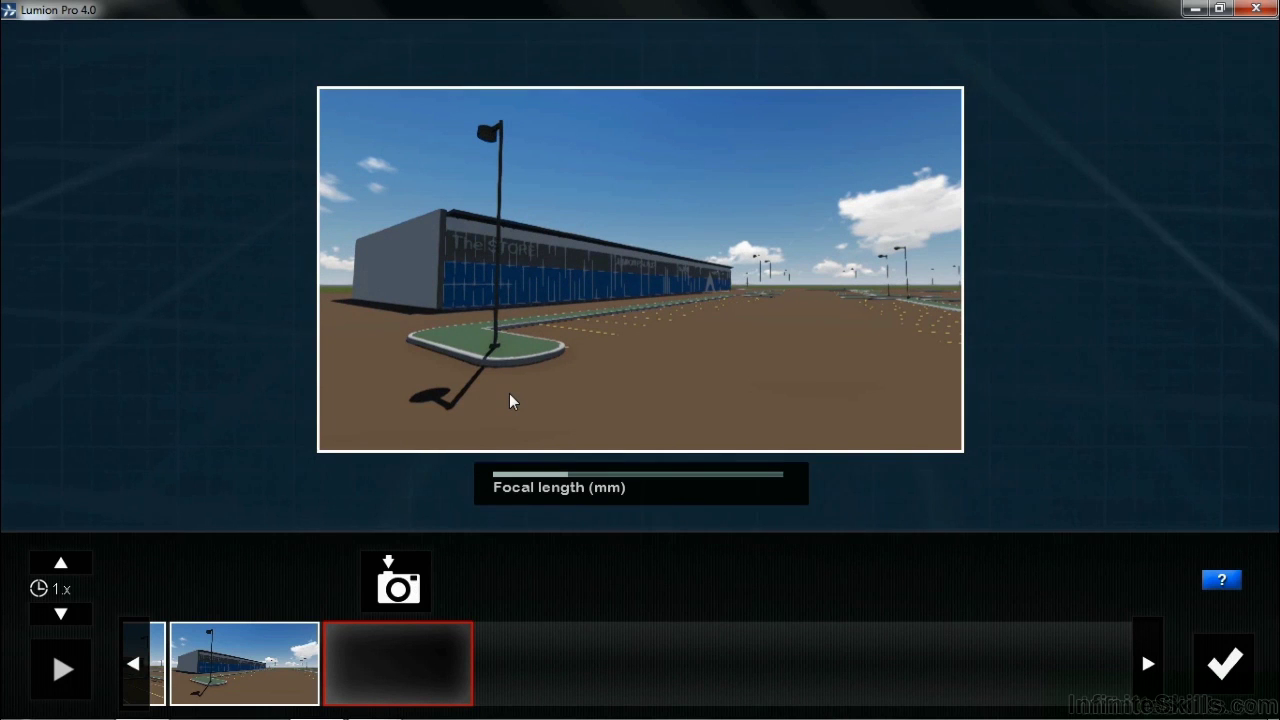
Capture a fifth keyframe from about roof height at The Store corner, looking down the facade and parking lot
right_click_drag(510, 400, 632, 334)
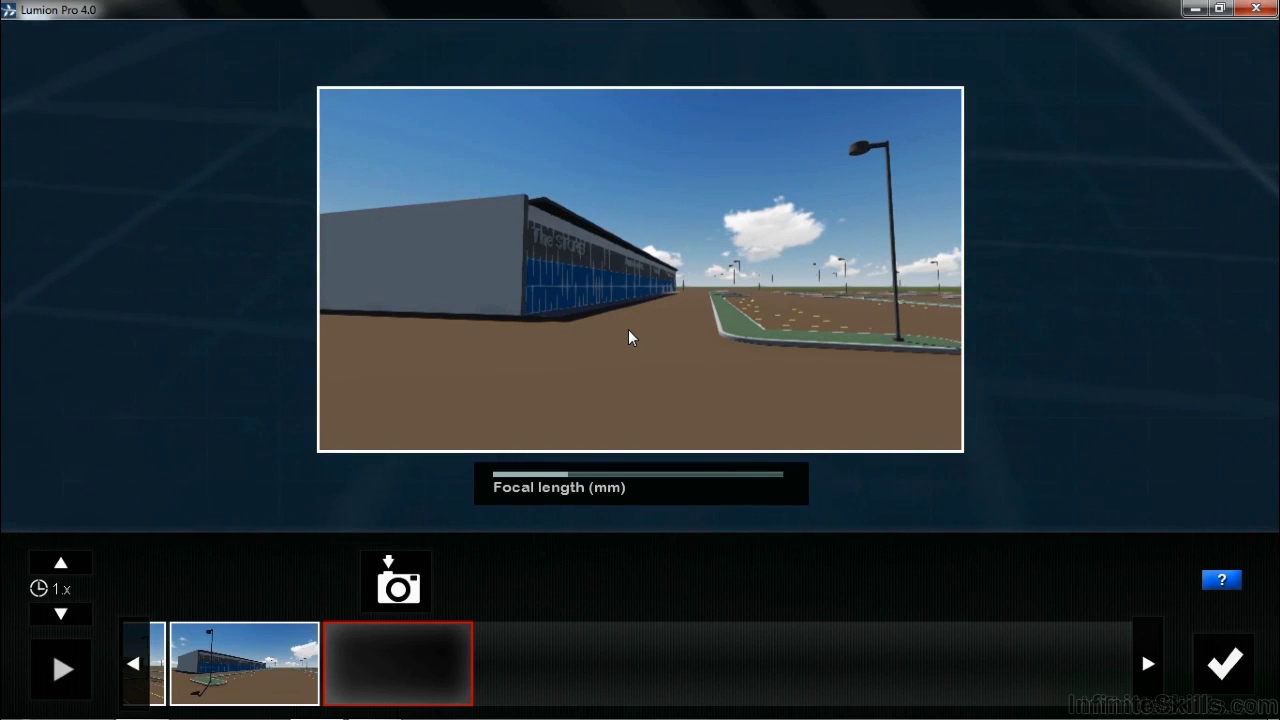
key("q")
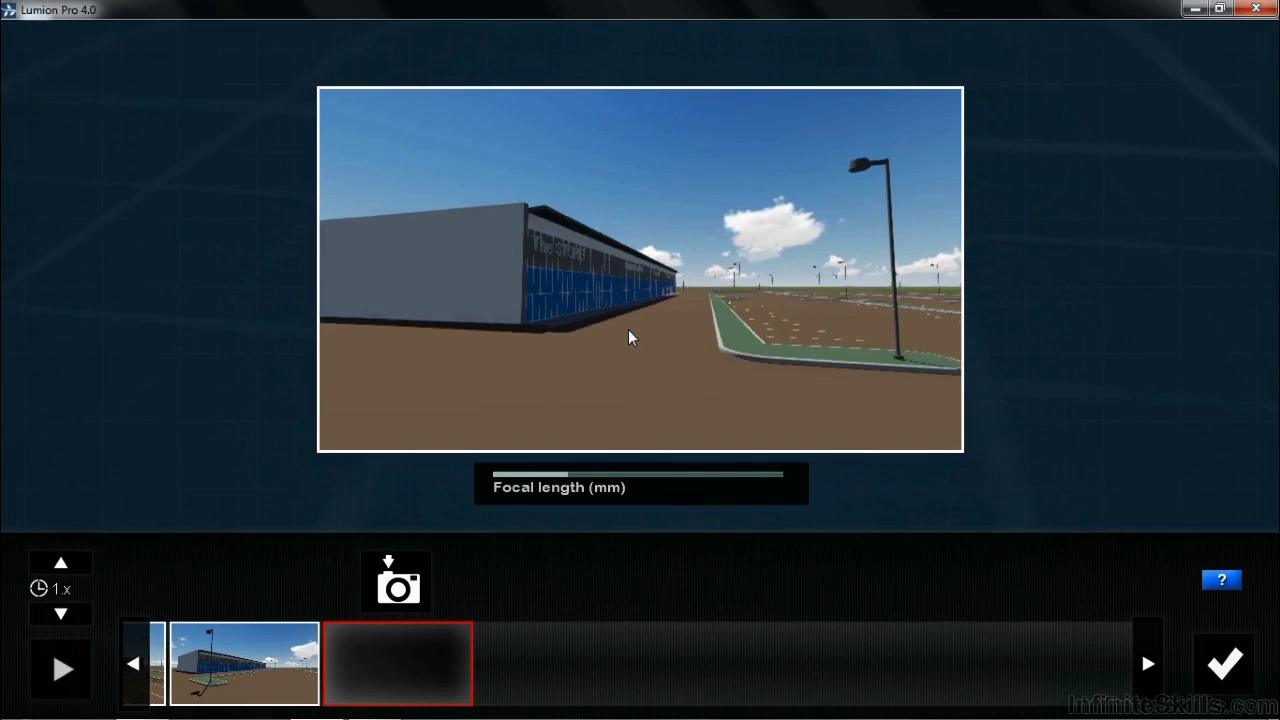
key("q")
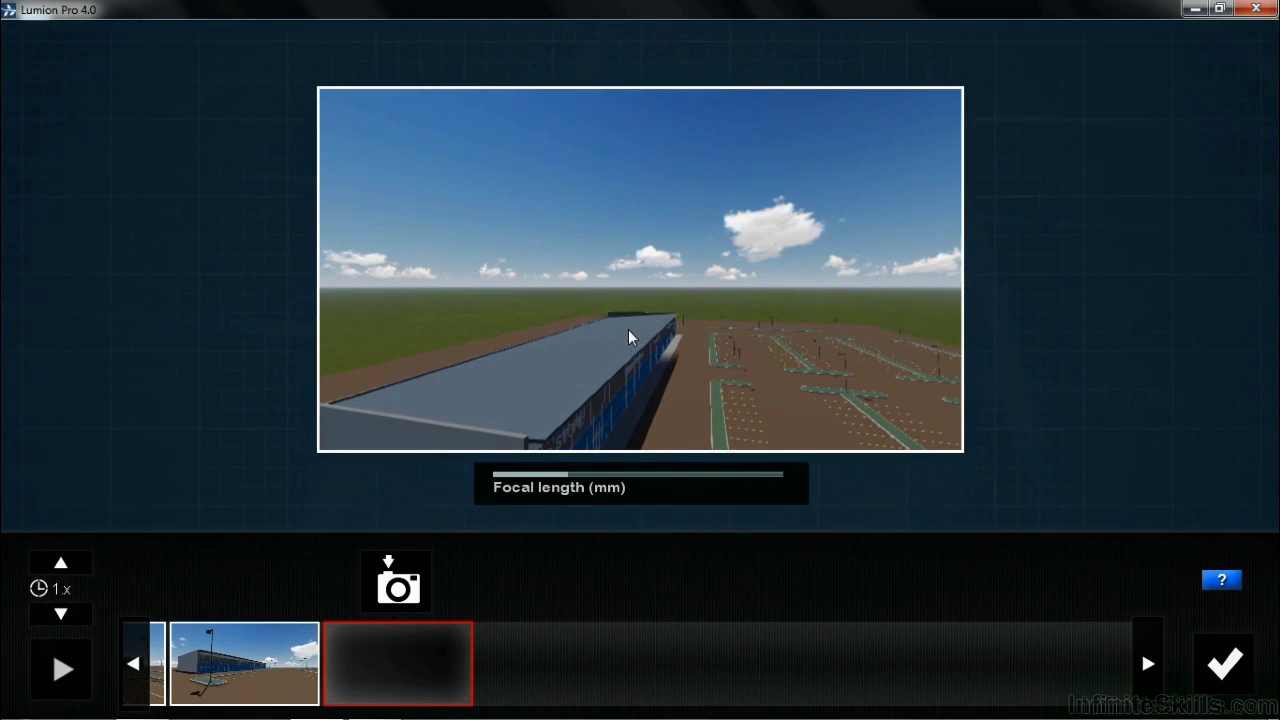
key("e")
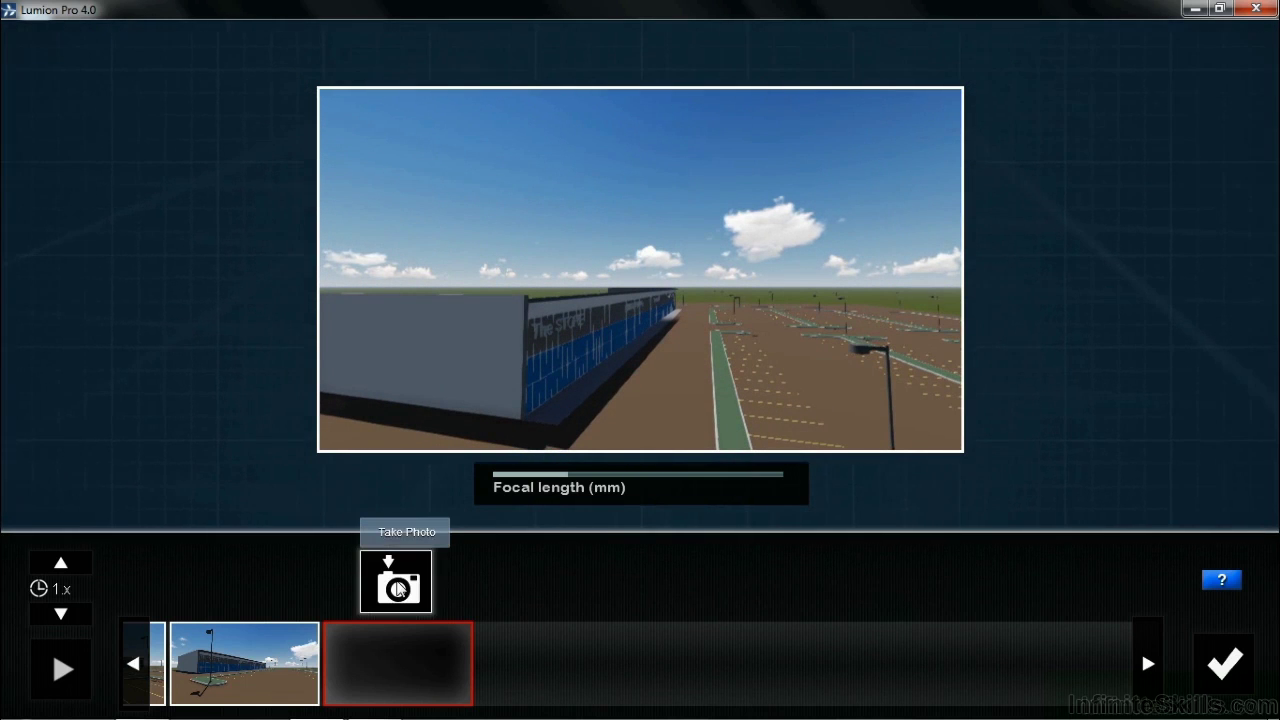
left_click(398, 588)
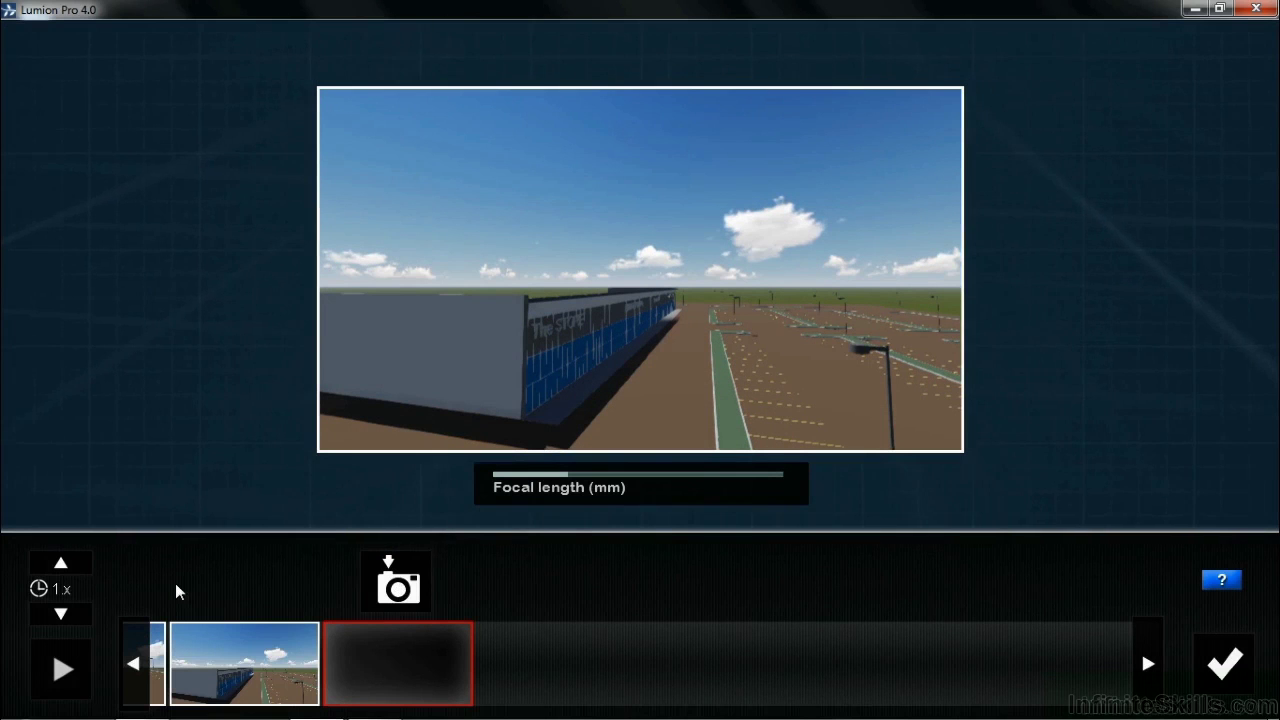
Preview the recorded camera path, stop playback partway, and accept the flythrough clip
left_click(61, 670)
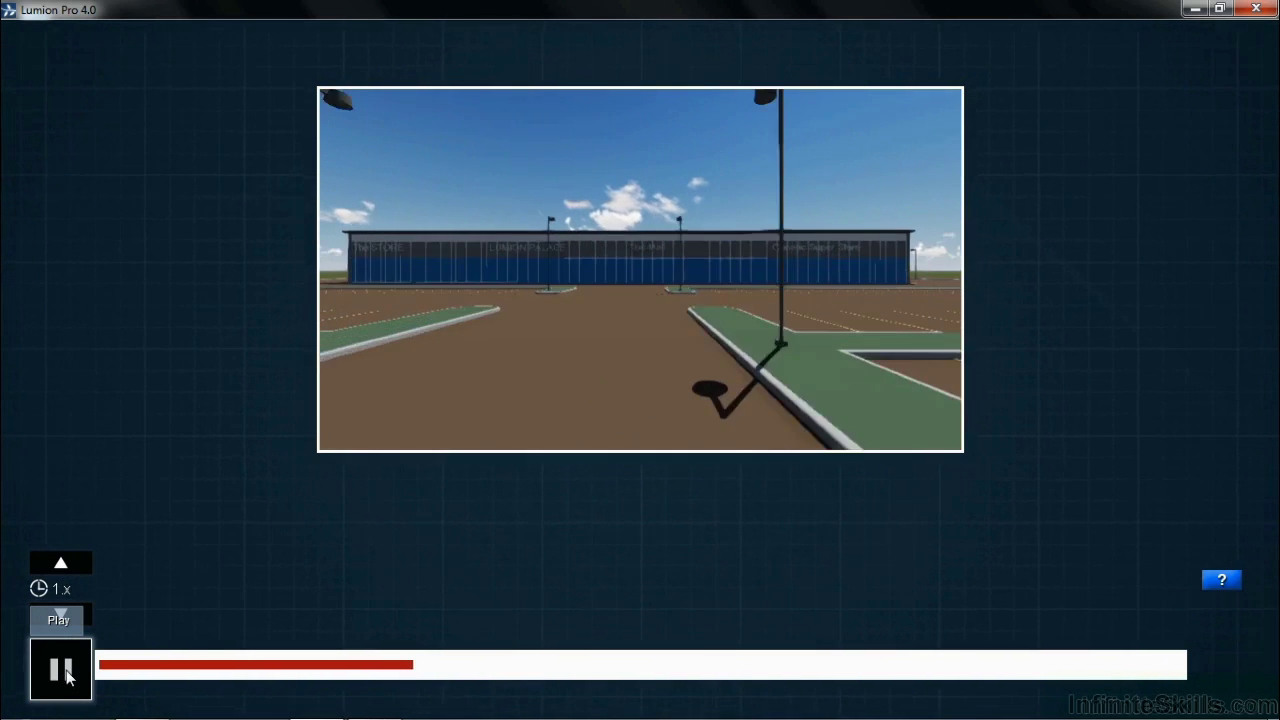
left_click(62, 670)
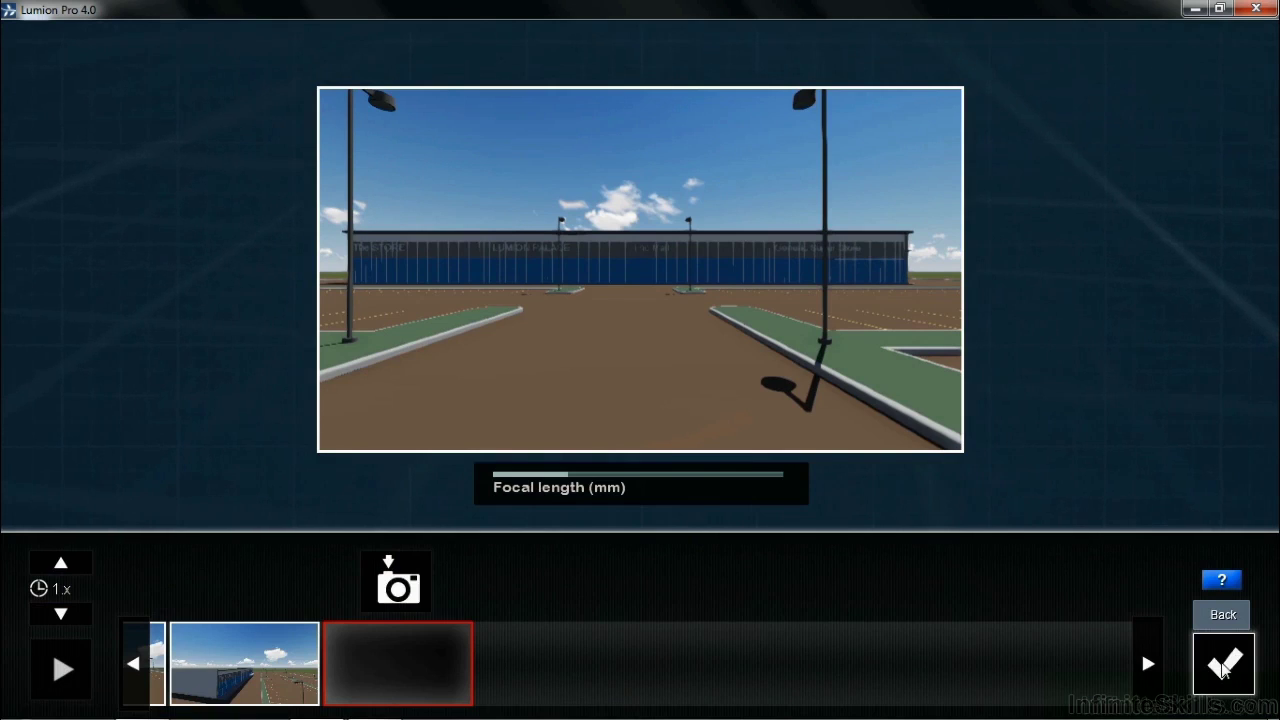
left_click(1222, 668)
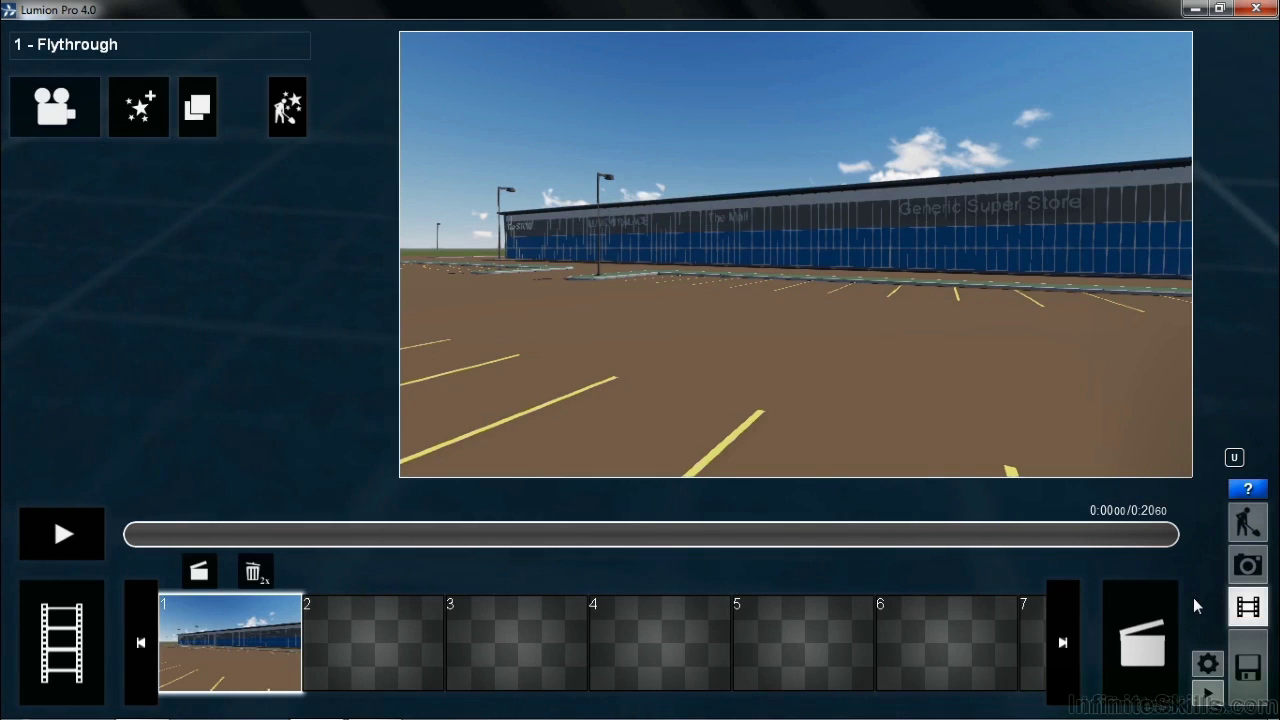
Export the entire movie as an MP4 with automatic settings, saved as "Movie 1" in the Working Files folder
left_click(1145, 648)
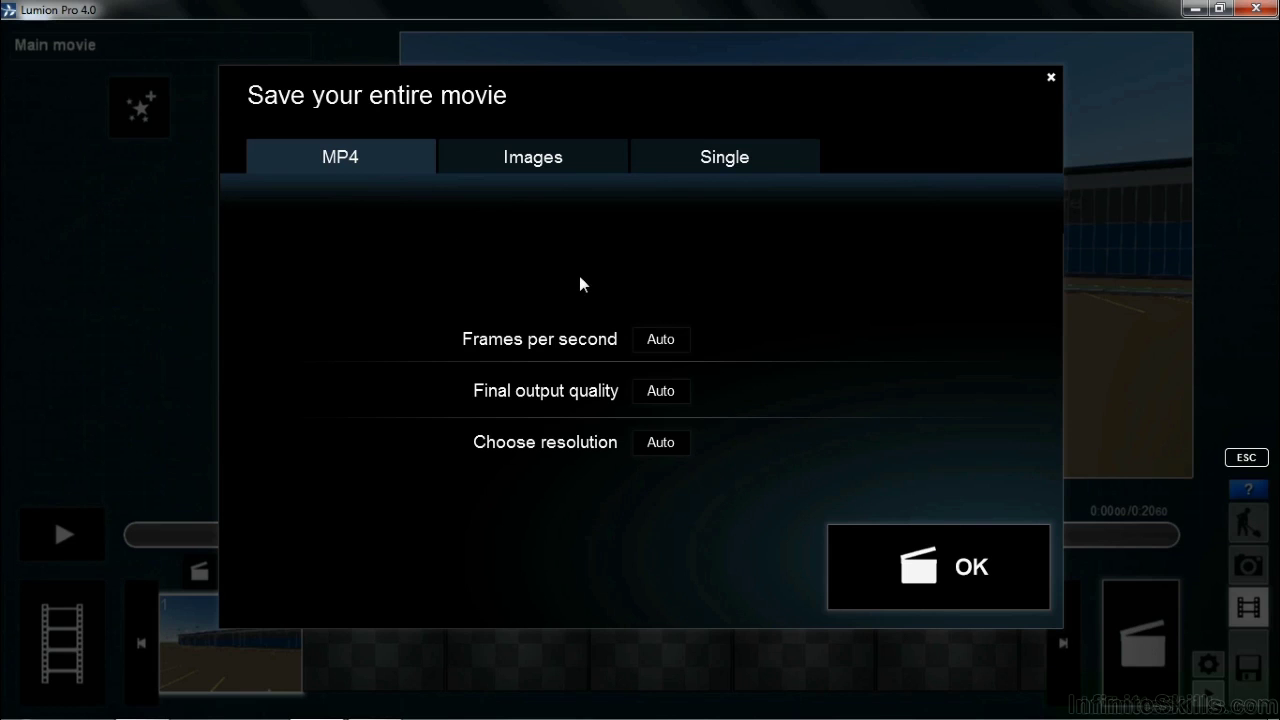
left_click(958, 578)
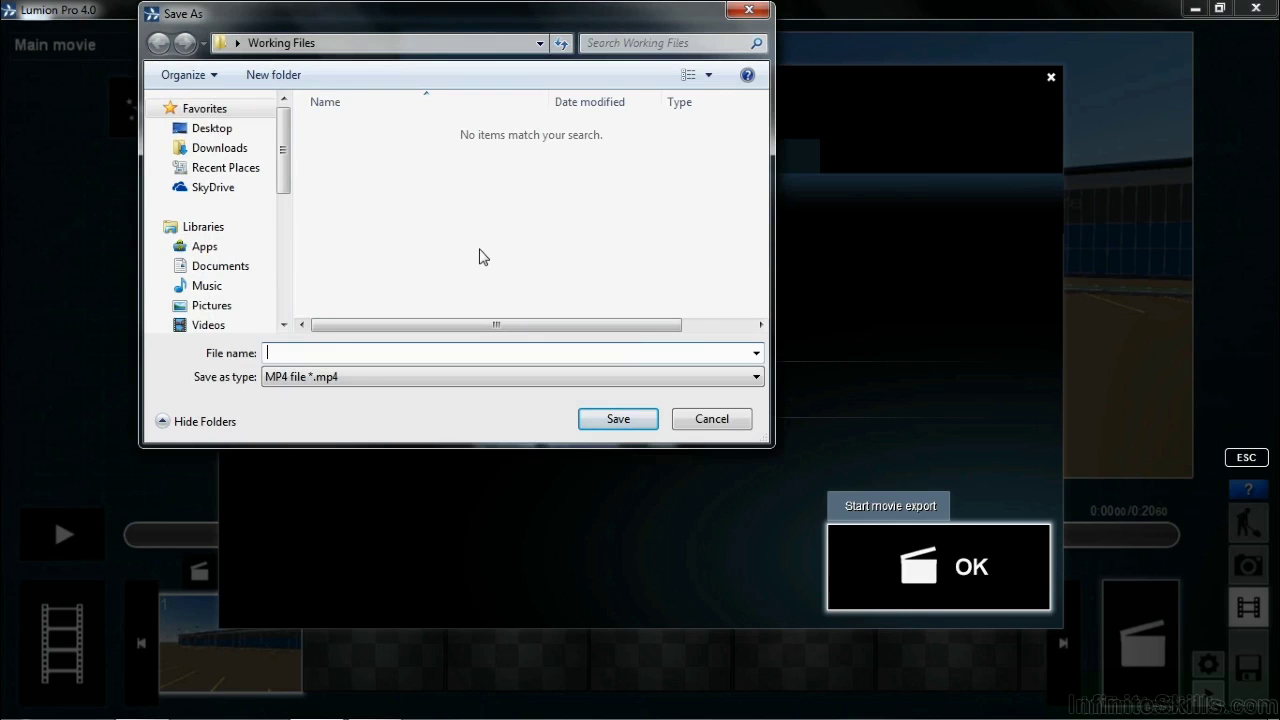
type("Movie 1")
left_click(622, 420)
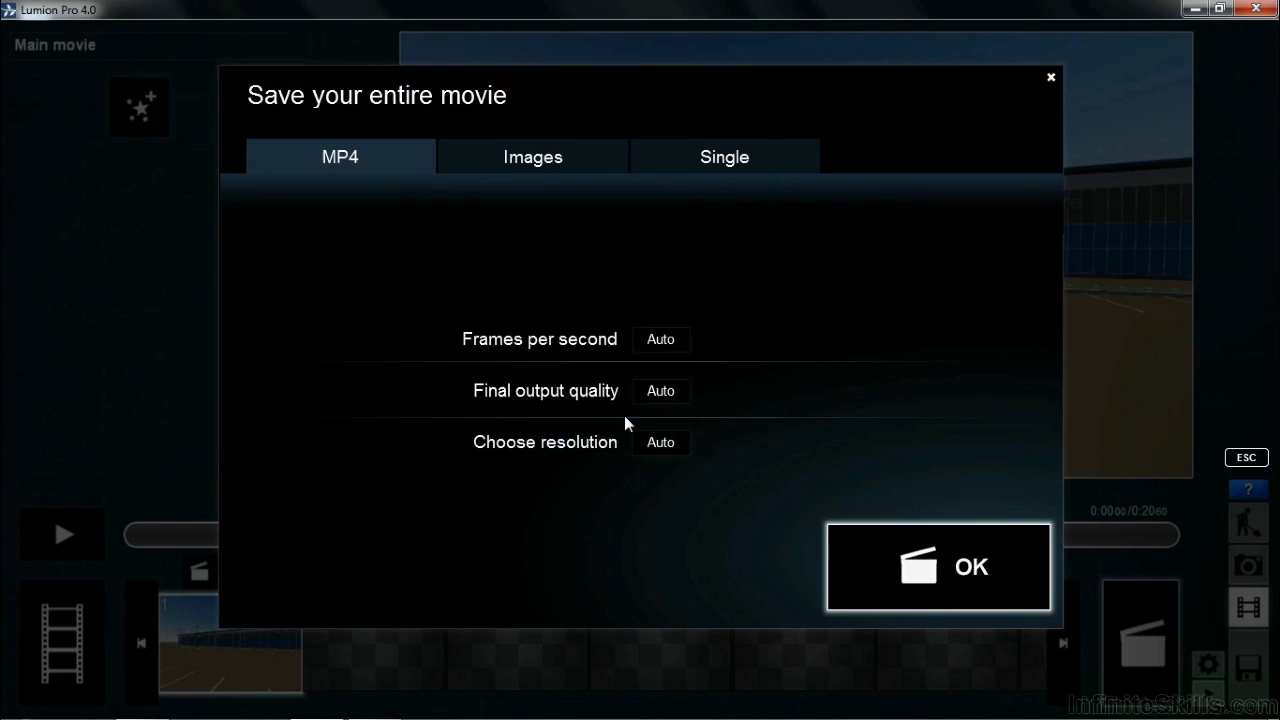